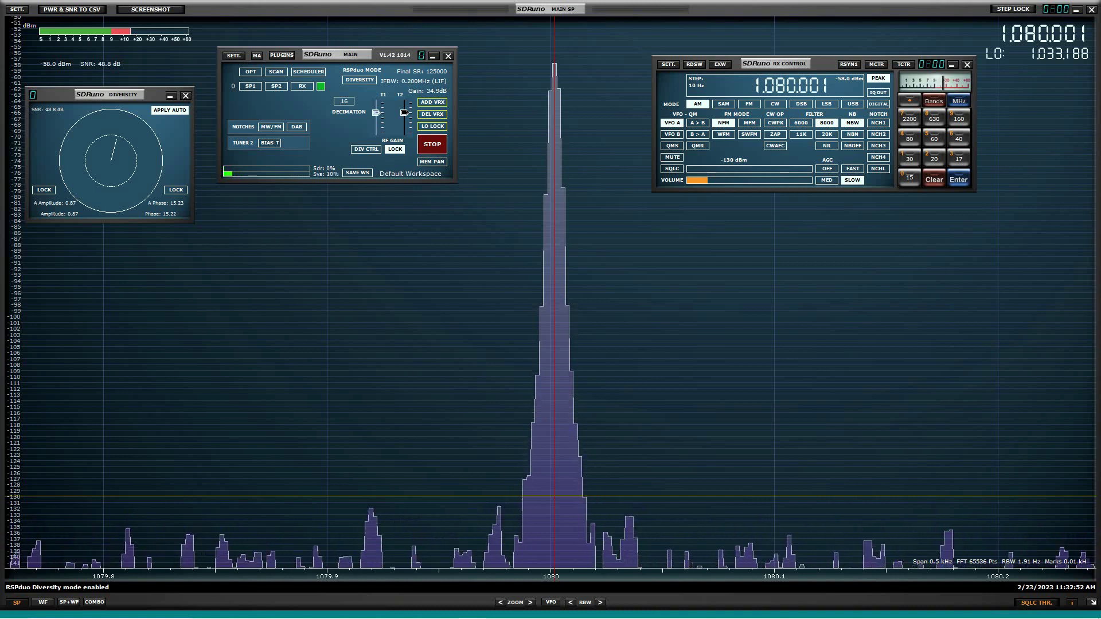
- Mute the receiver audio and move the MAIN panel slightly down and to the right
left_click(670, 159)
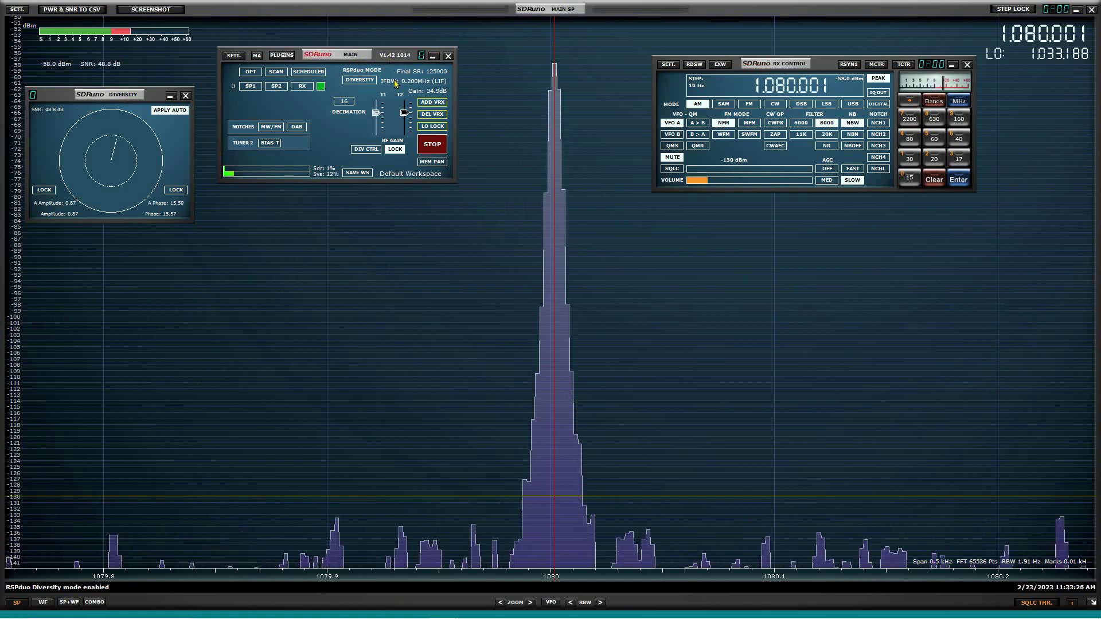
left_click_drag(342, 54, 364, 89)
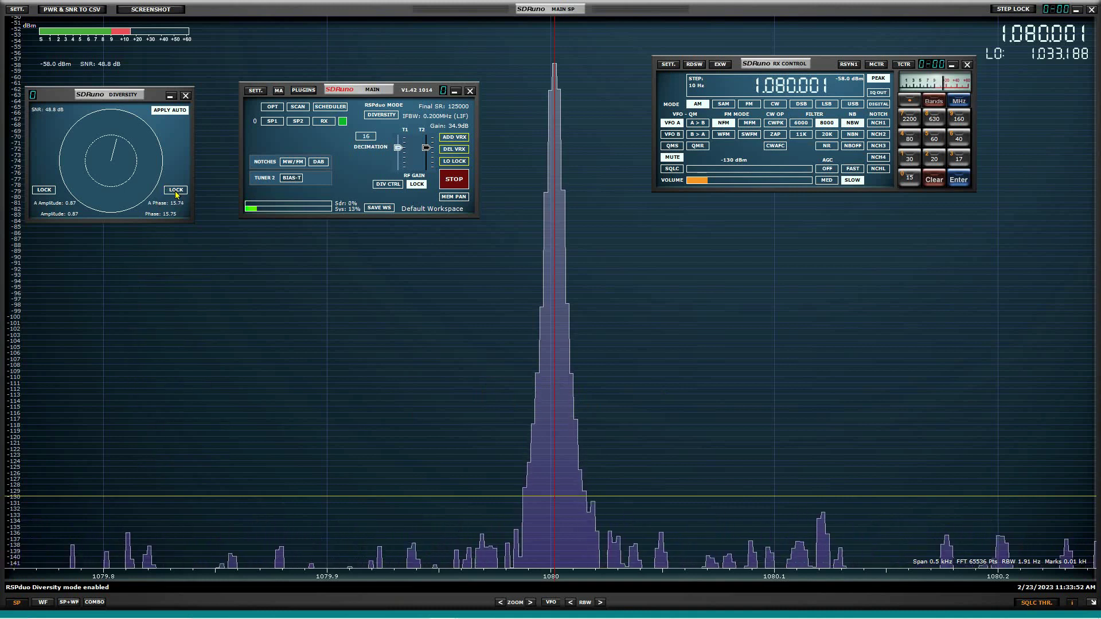
- Toggle APPLY AUTO on and off, then manually set diversity to amplitude 1.70, phase about 345°
left_click(169, 110)
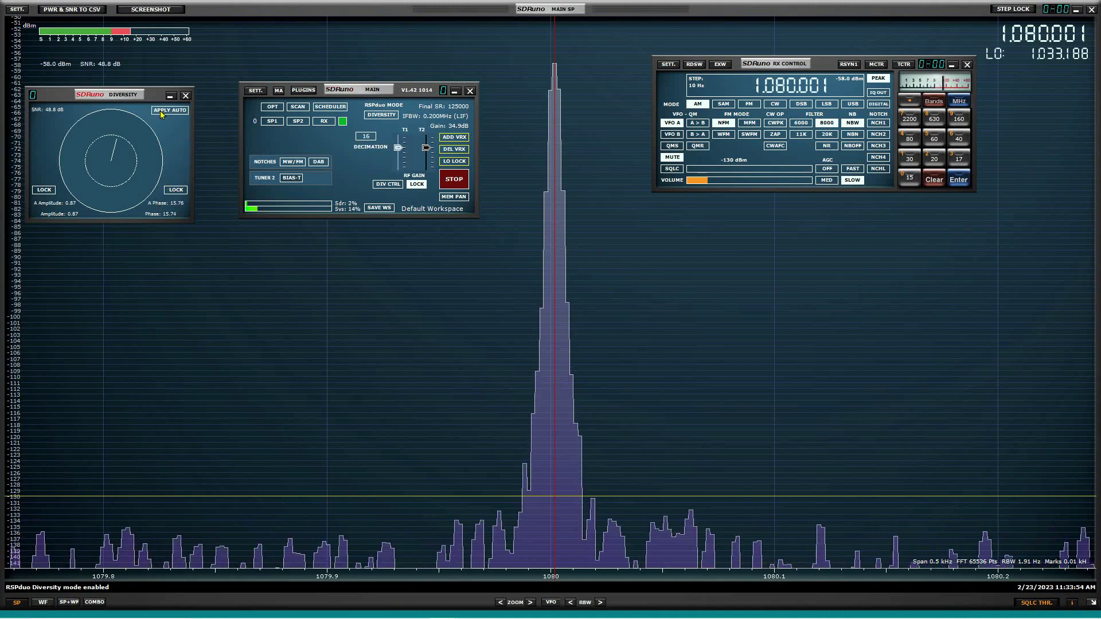
left_click(171, 111)
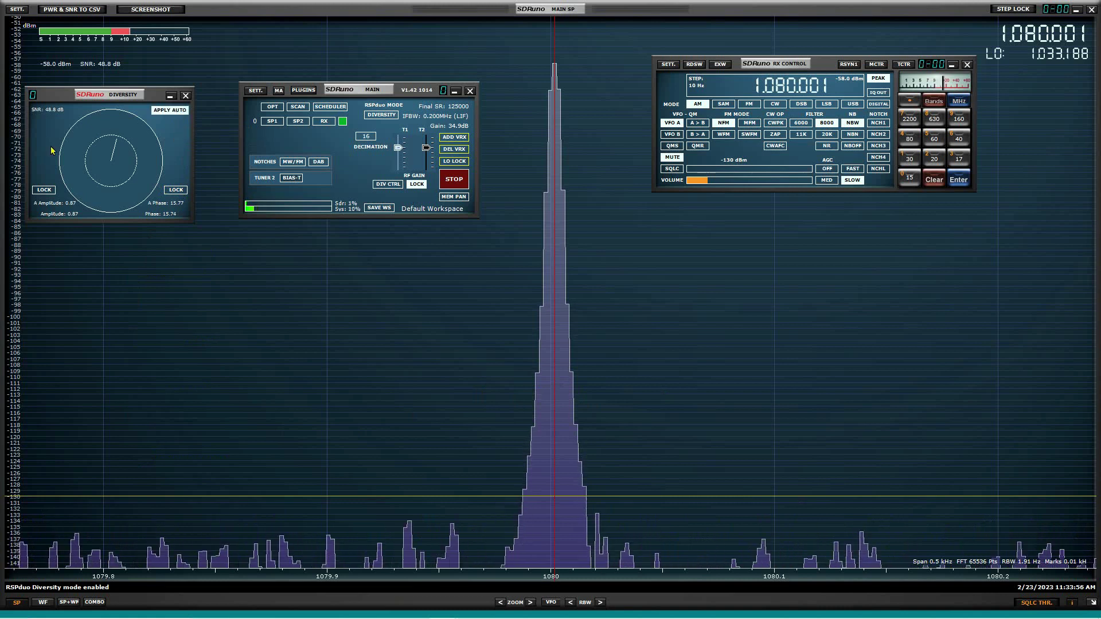
left_click(164, 112)
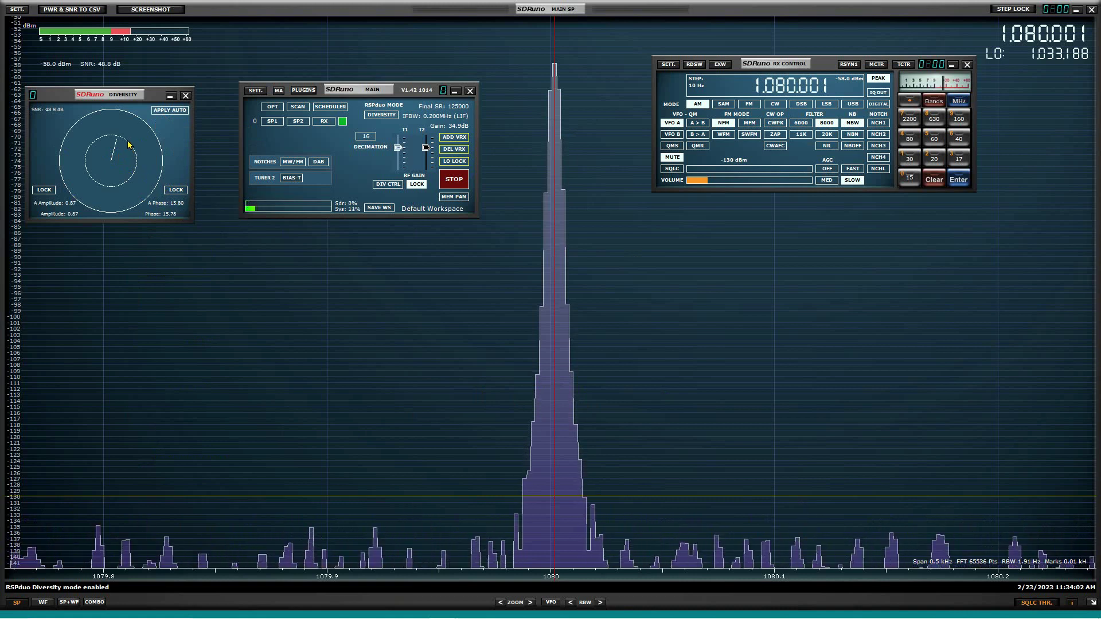
left_click_drag(117, 139, 100, 122)
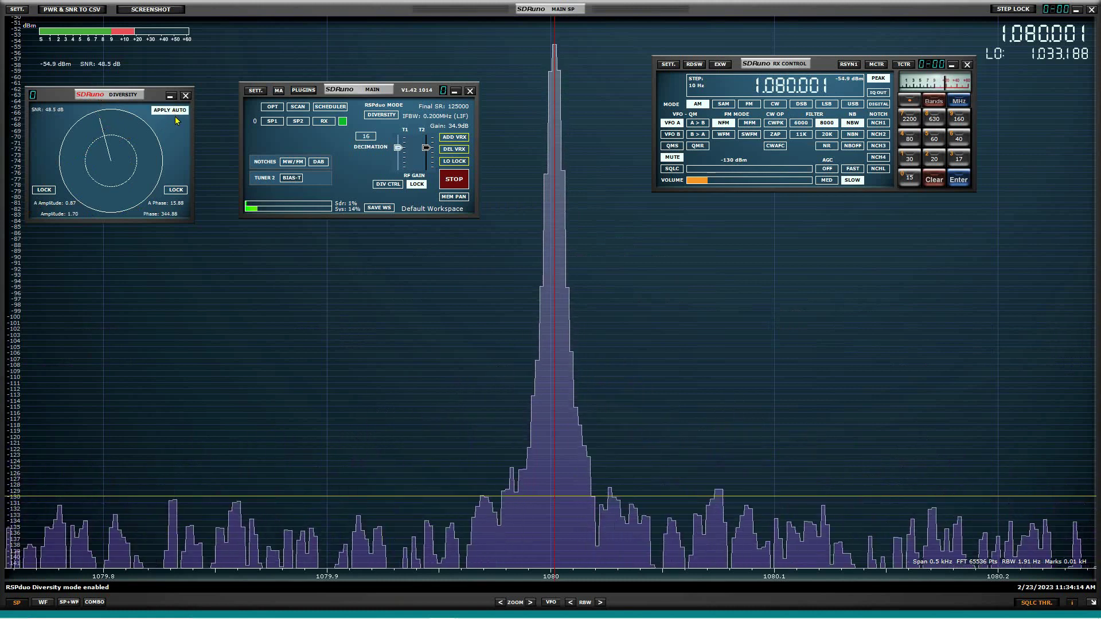
- Re-enable APPLY AUTO so diversity returns to amplitude 0.87, phase 15.94°
left_click(175, 112)
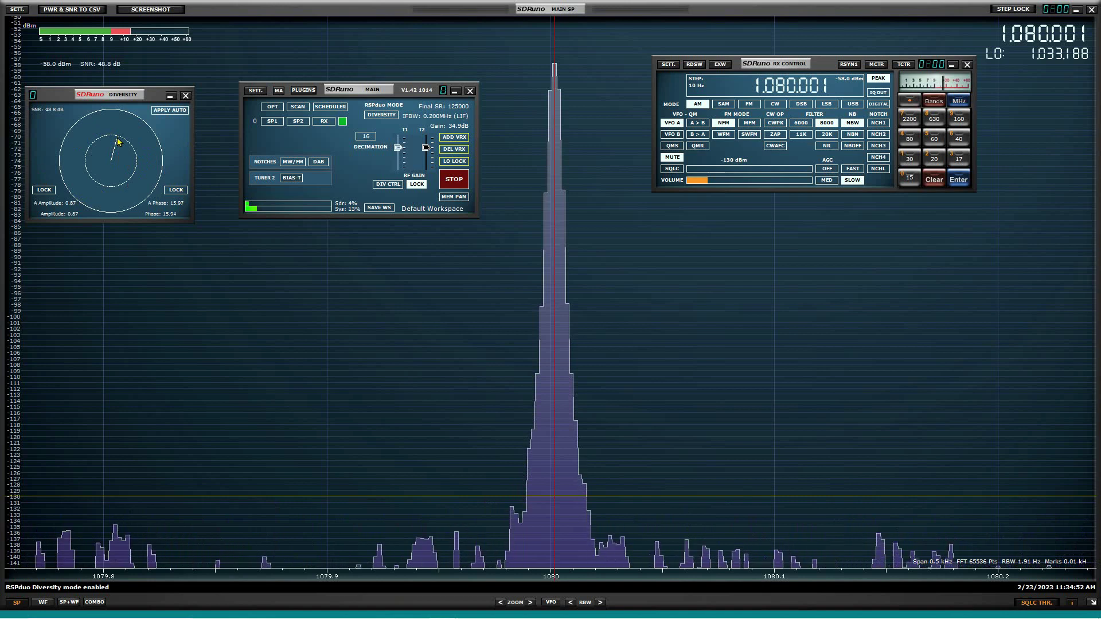
- Try diversity phases from 144° to 205° at amplitude 1.57, lowering carrier SNR to 38.6 dB
left_click(128, 187)
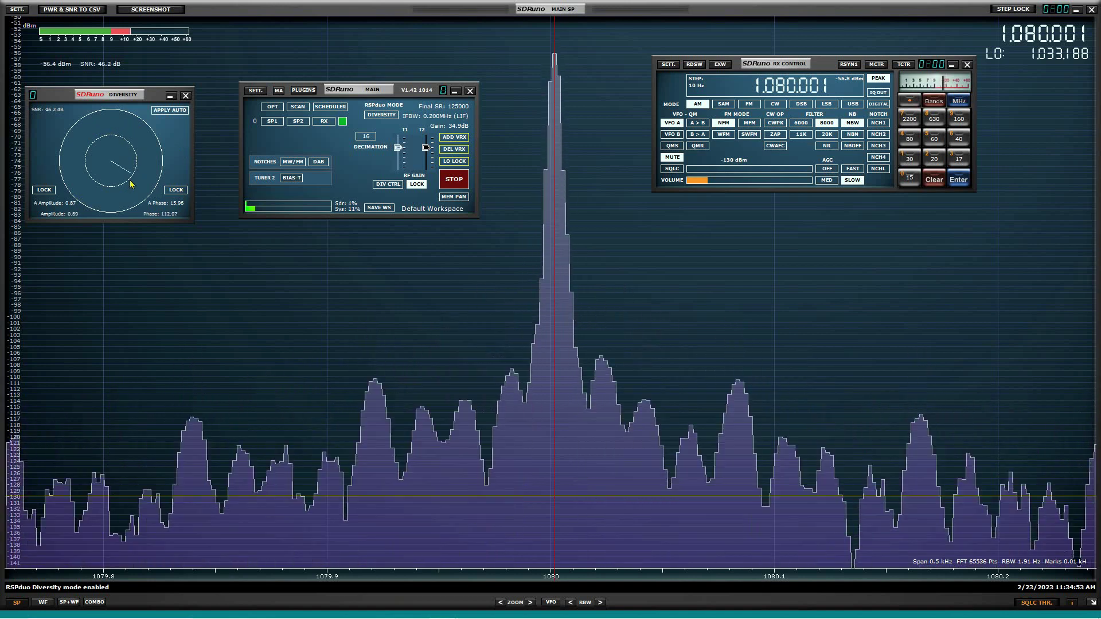
left_click(138, 138)
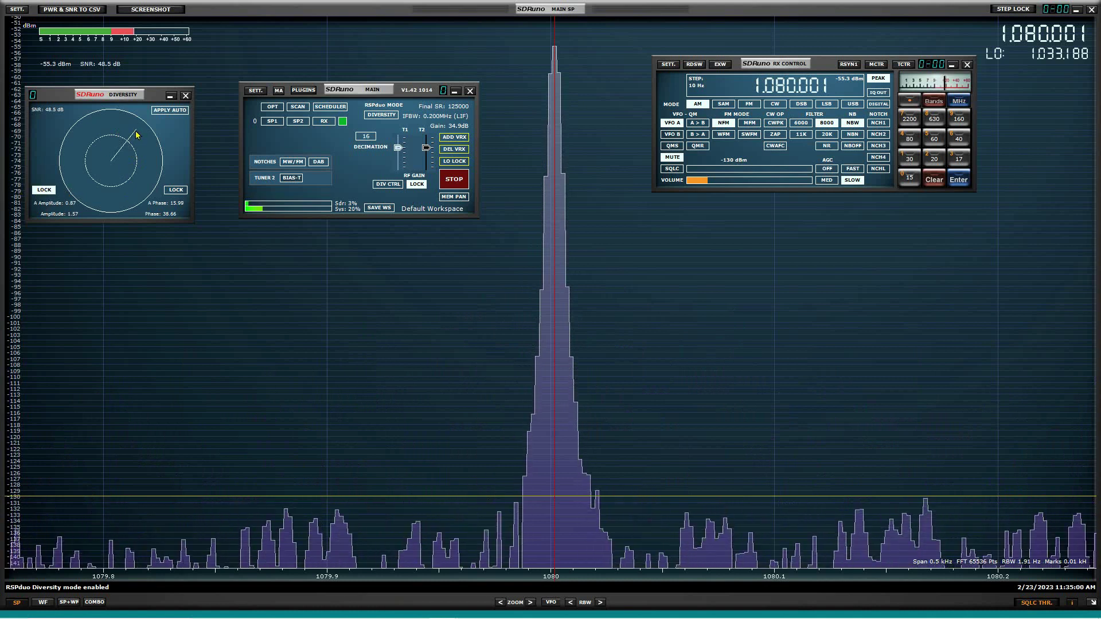
left_click(103, 198)
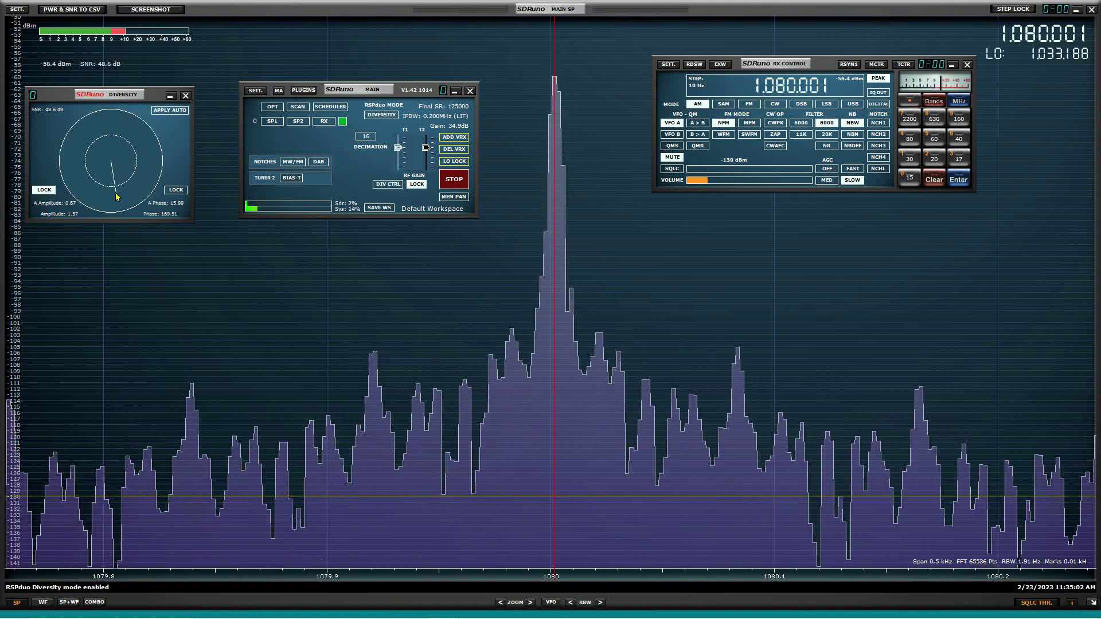
left_click(92, 189)
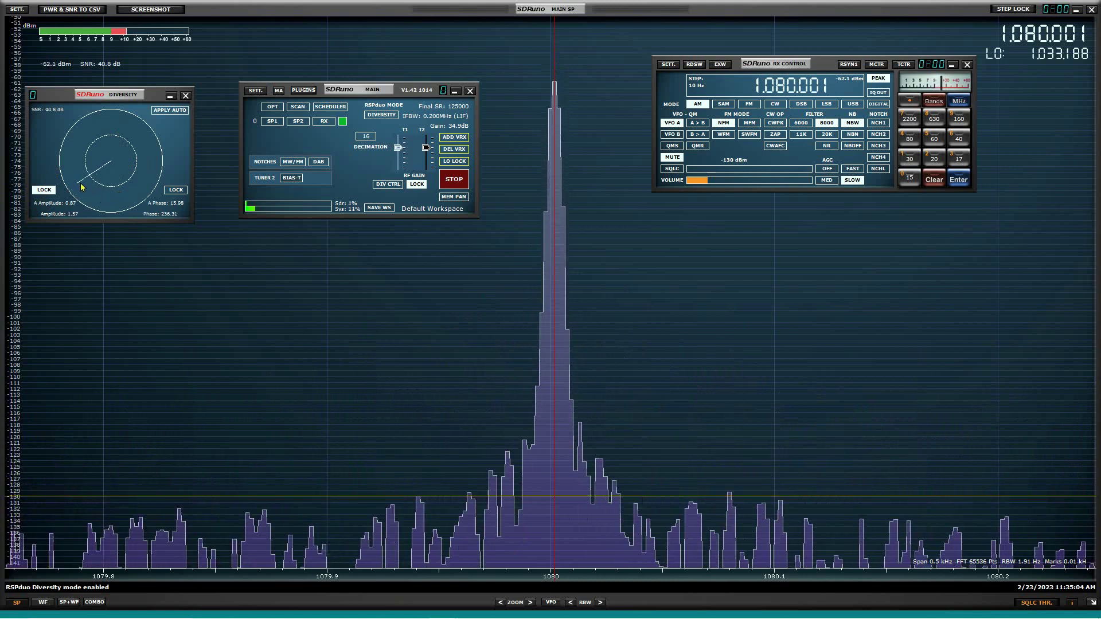
left_click(108, 178)
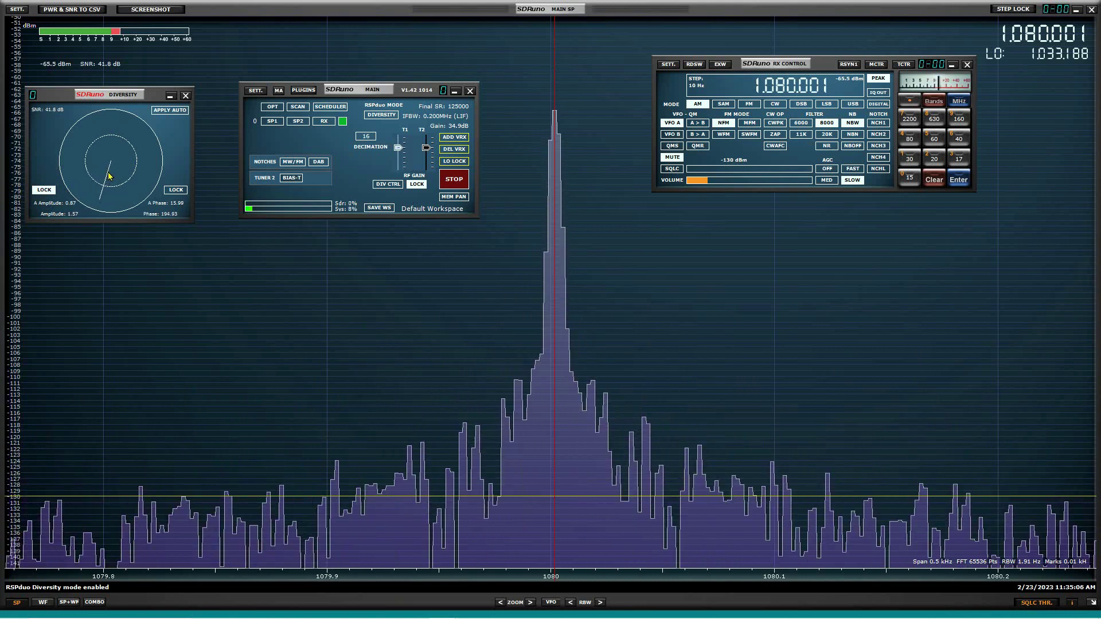
left_click(108, 179)
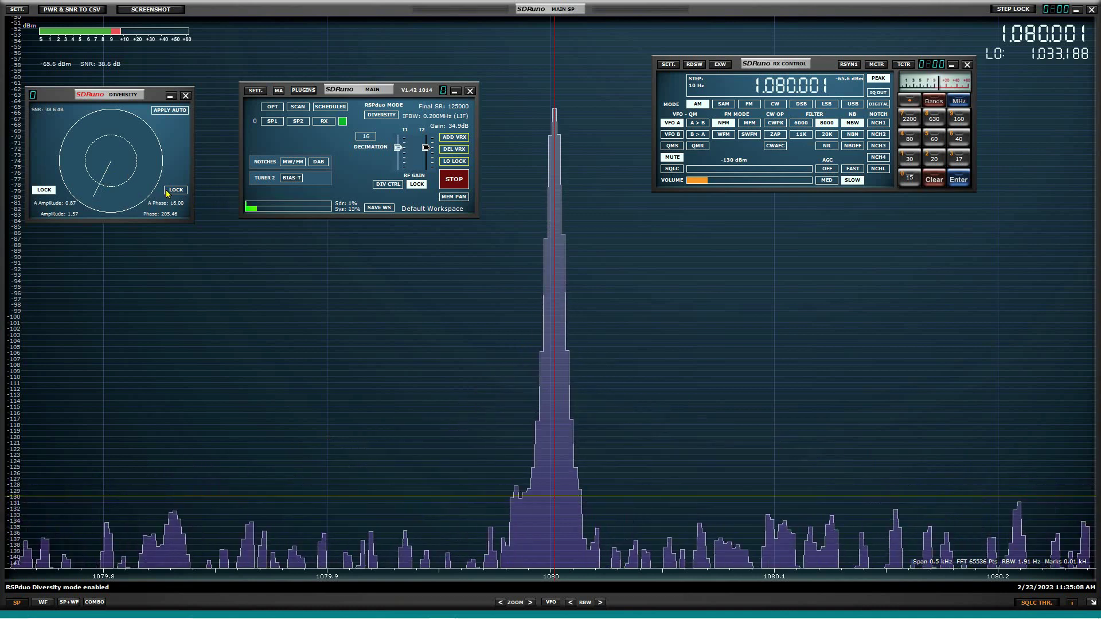
- Lock the diversity phase and vary the amplitude from 0.37 up to about 1.08
left_click(181, 191)
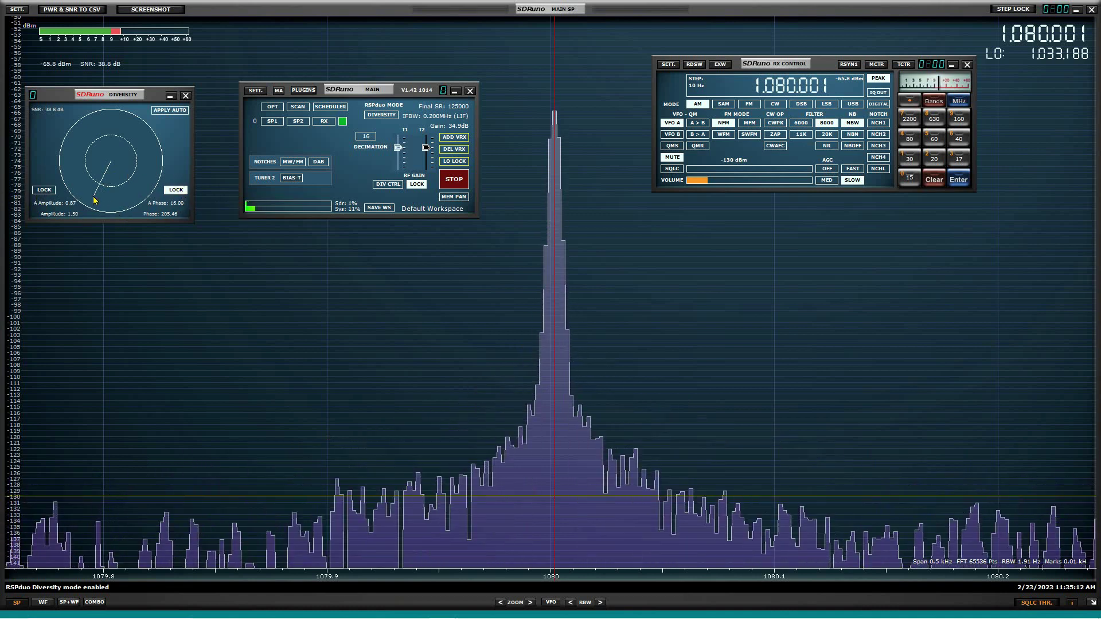
left_click(109, 175)
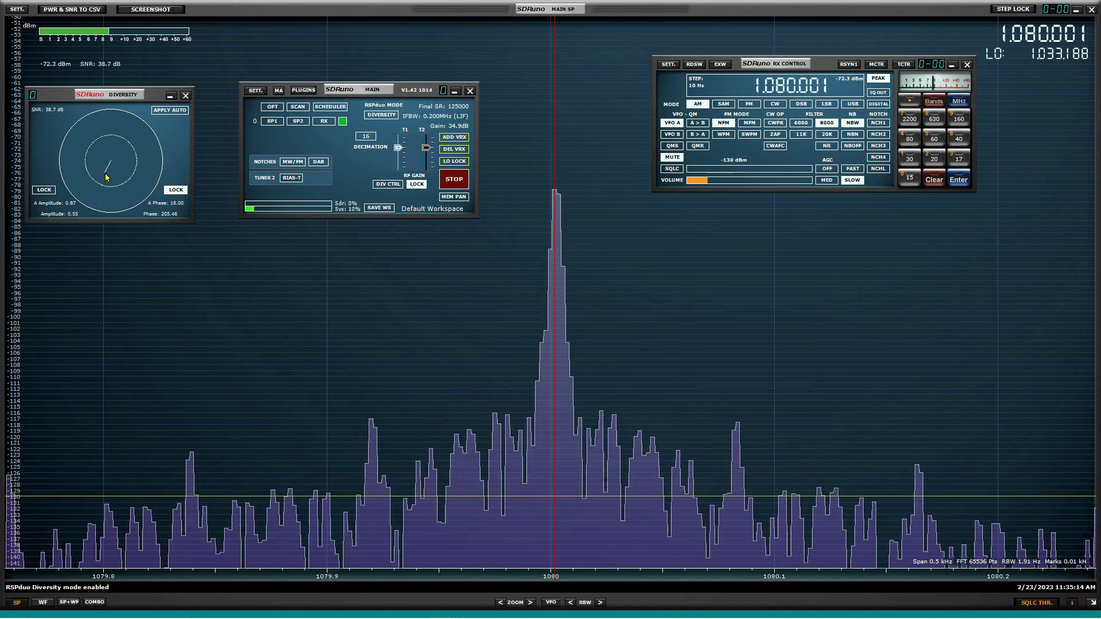
left_click_drag(109, 175, 104, 184)
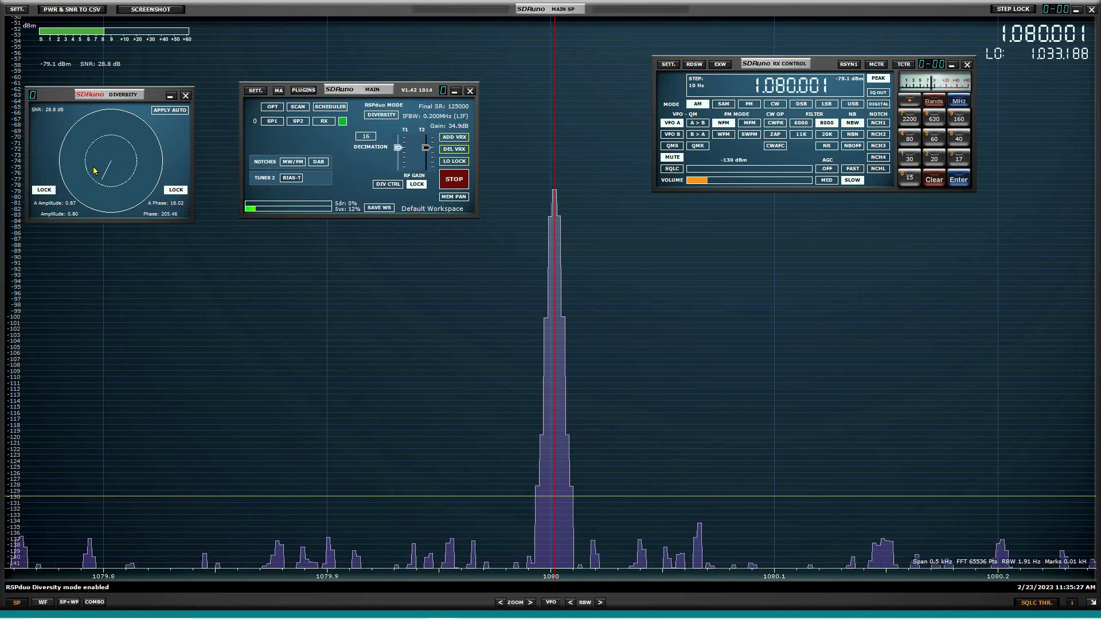
- Sweep the diversity phase from 180° to about 218°, settling near 202.52° at -81.4 dBm
left_click(175, 192)
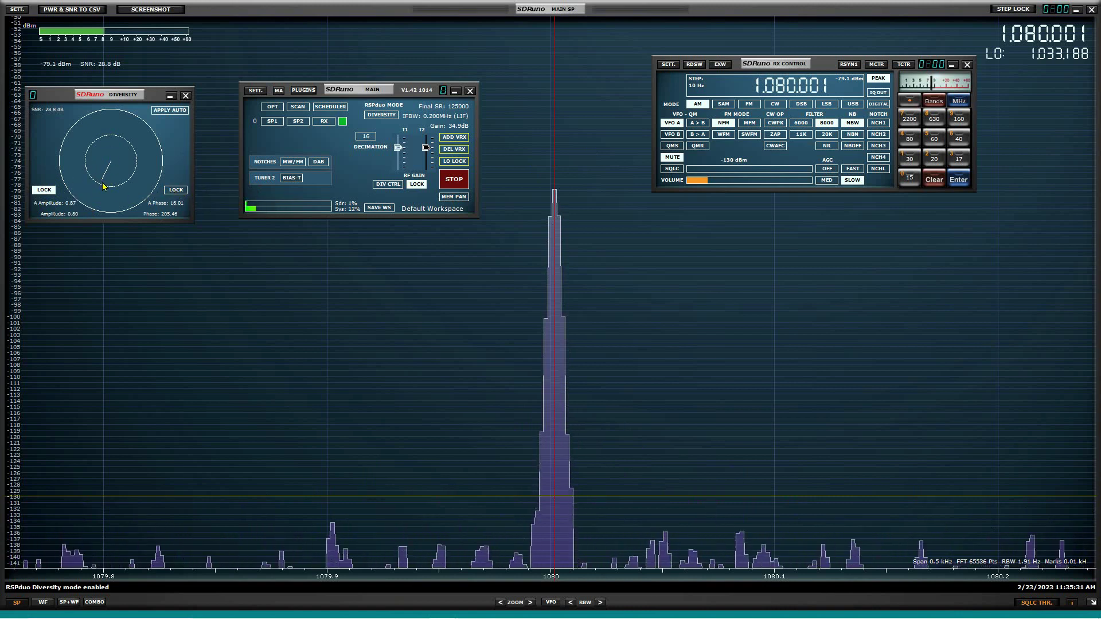
left_click_drag(102, 182, 127, 192)
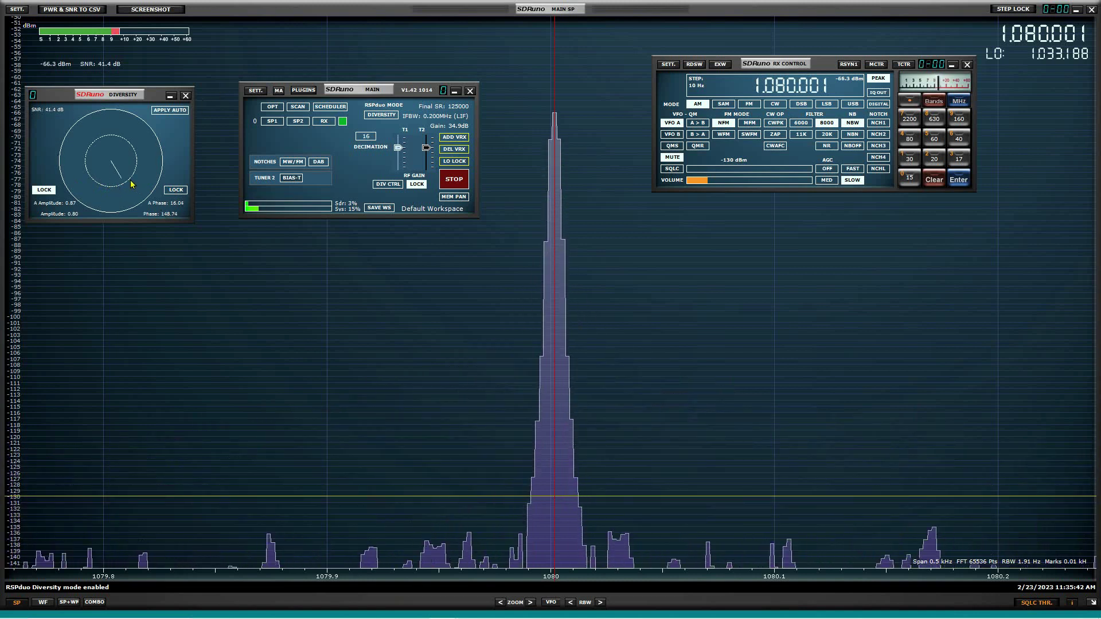
left_click_drag(120, 182, 101, 181)
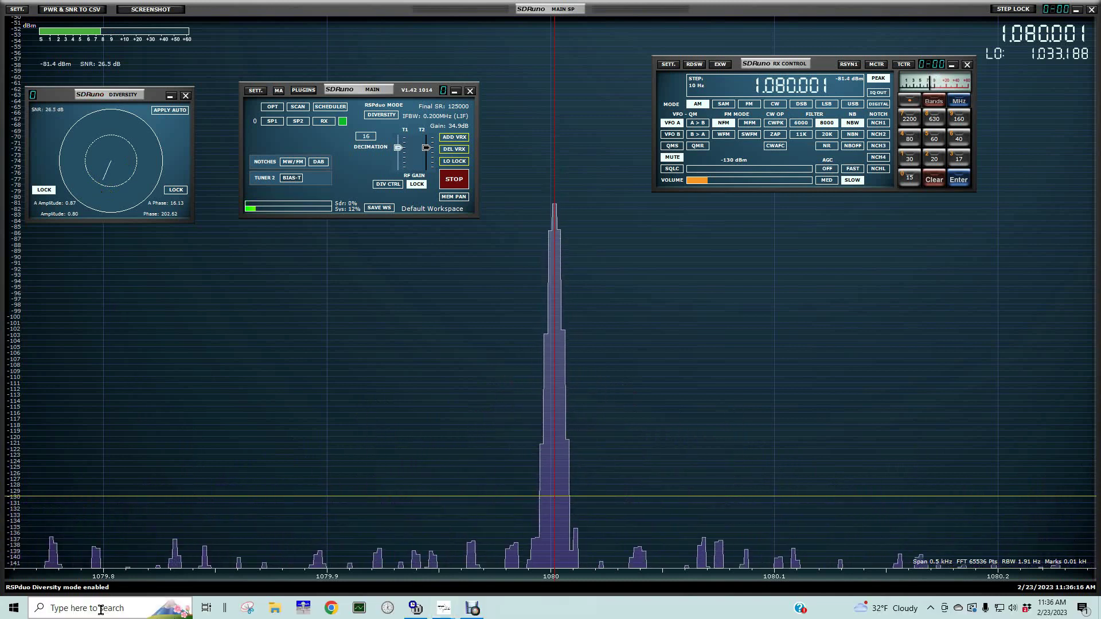
- Lower the Windows mouse pointer speed toward Slow and save the change
left_click(99, 610)
type("mouse")
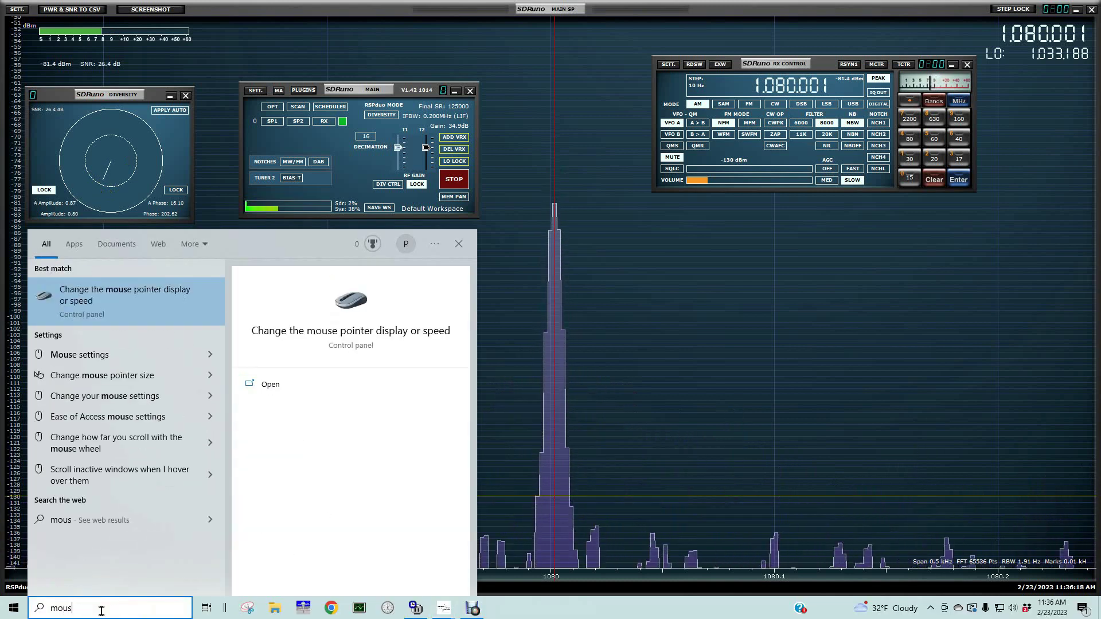
left_click(98, 292)
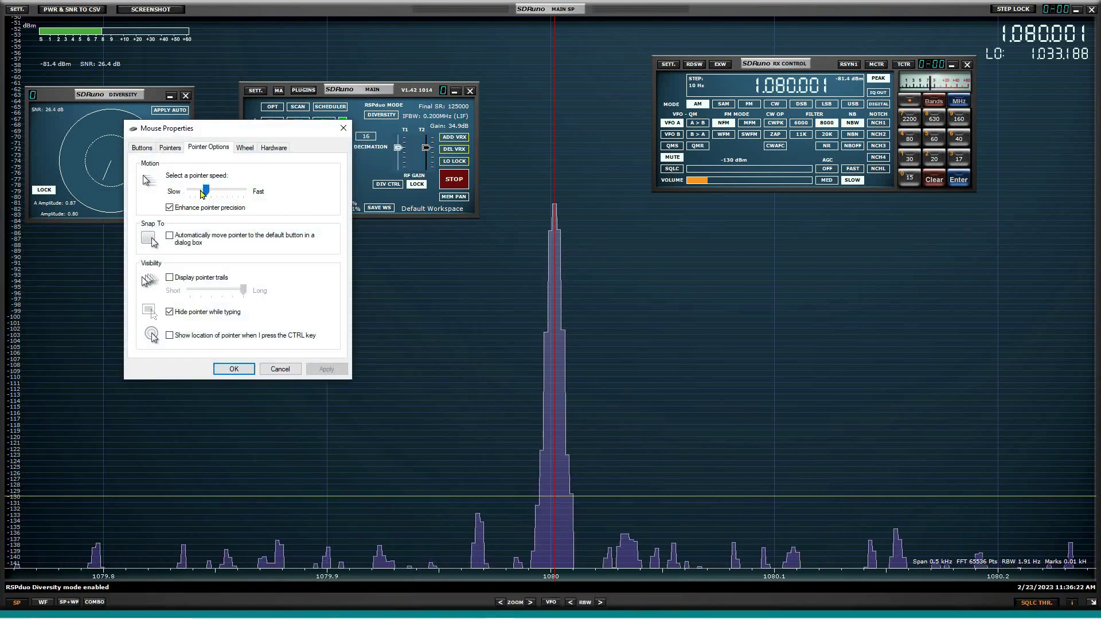
left_click_drag(206, 191, 171, 191)
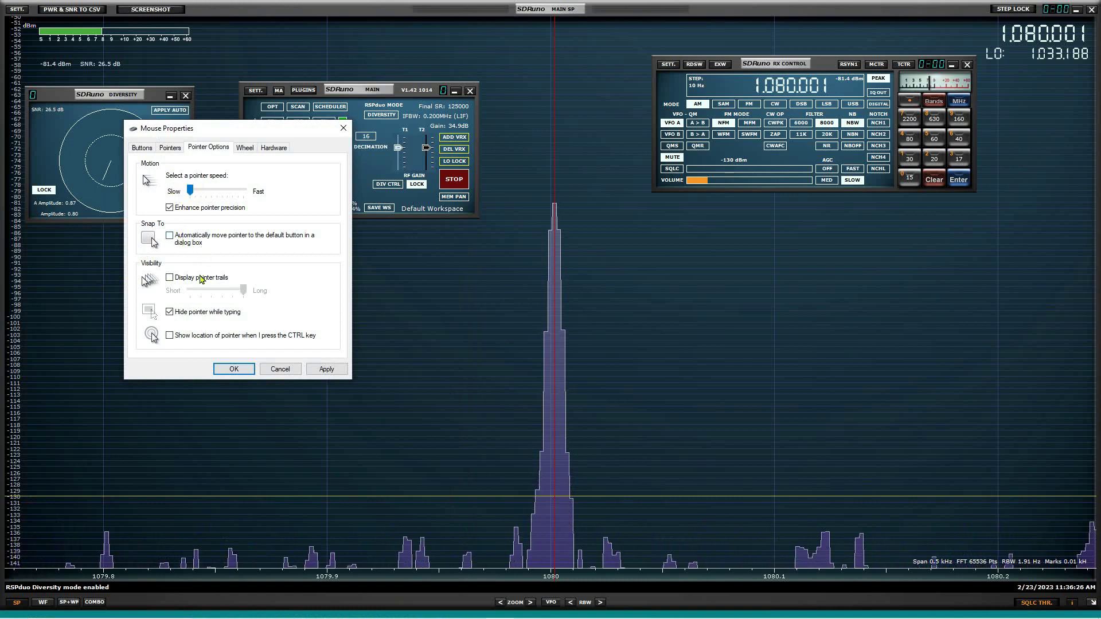
left_click(234, 370)
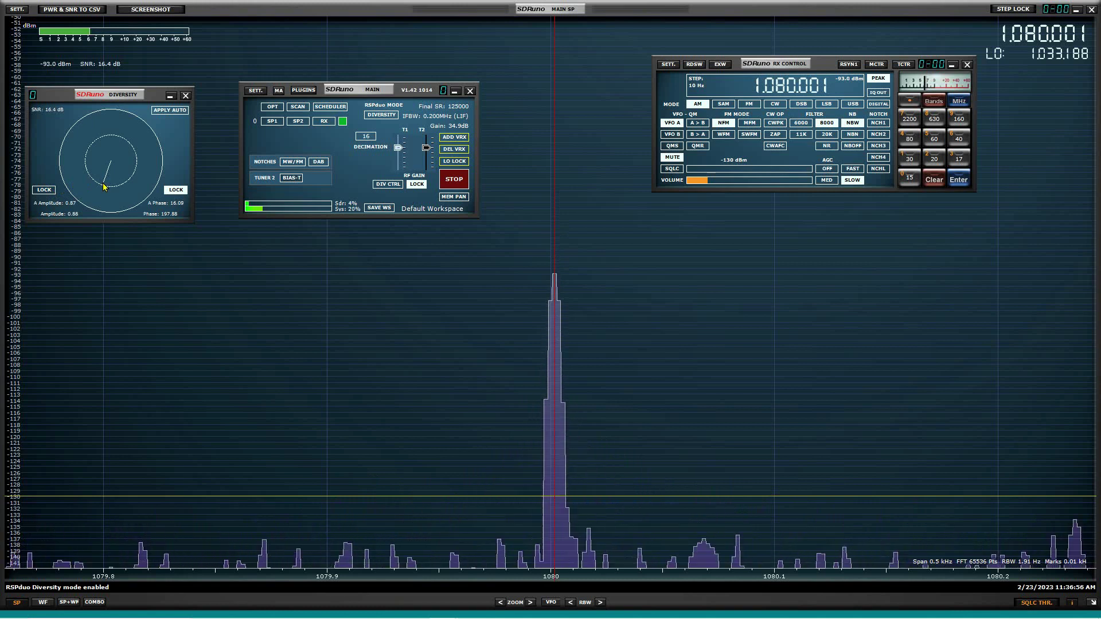
- Toggle both diversity locks and set the phase to about 192°
left_click(50, 191)
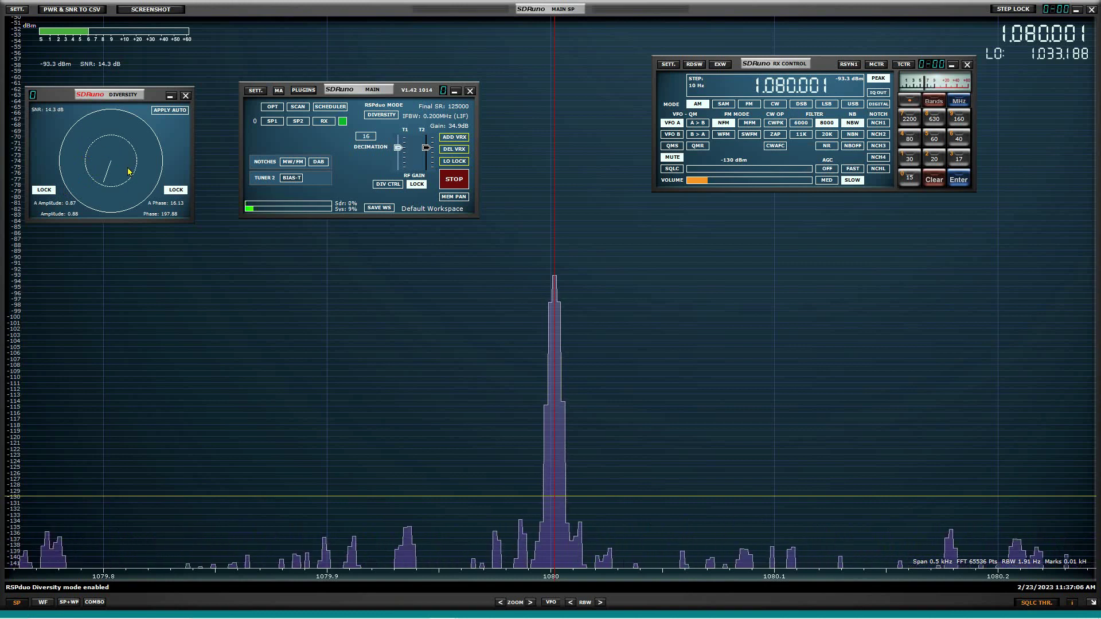
left_click(176, 191)
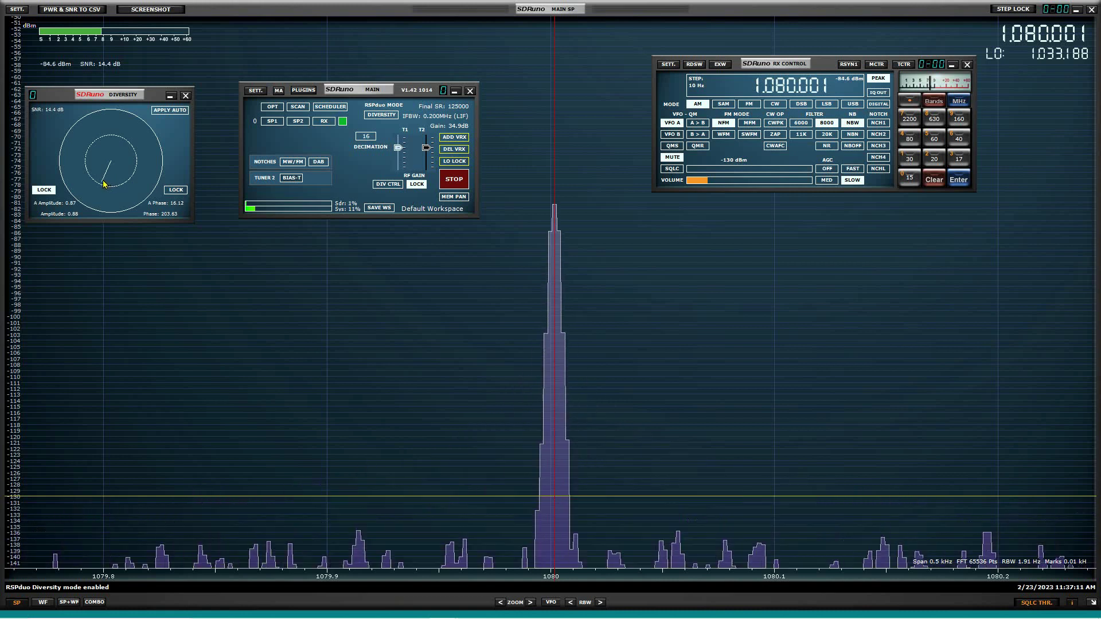
left_click(108, 187)
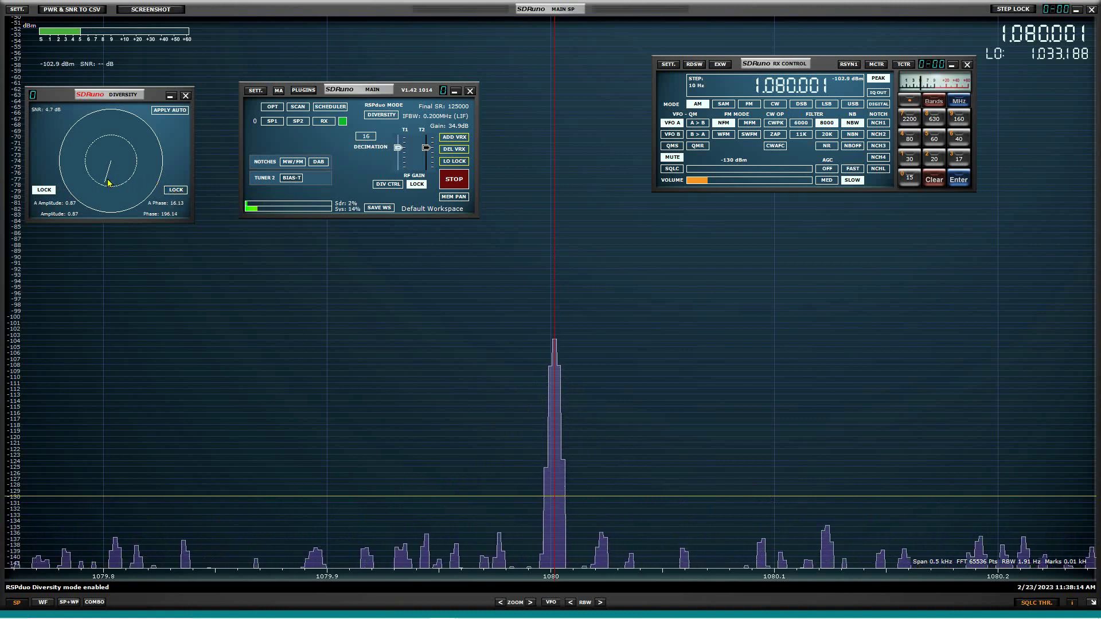
- Fine-tune the diversity phase through about 185°, 189°, 192.5° and 197.5°
left_click_drag(105, 183, 114, 185)
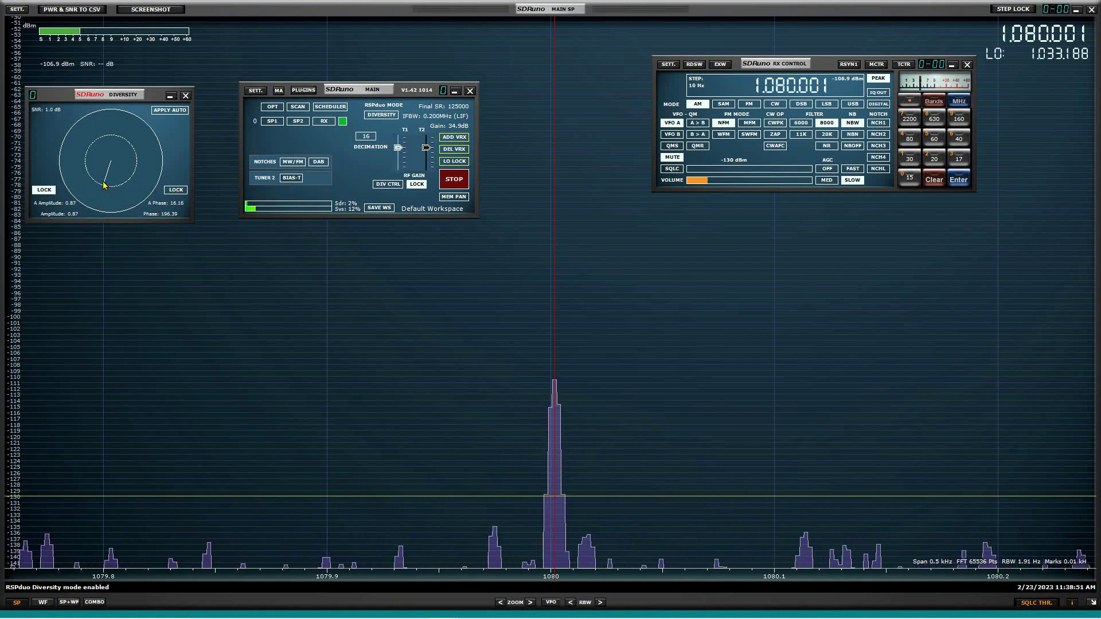
left_click_drag(105, 184, 109, 185)
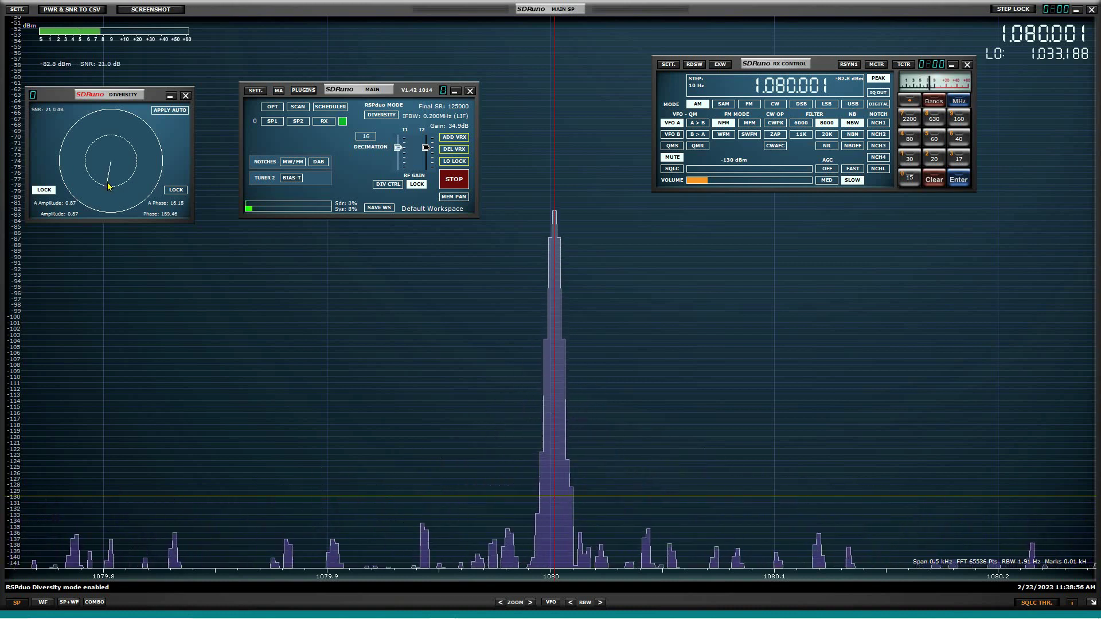
left_click_drag(109, 186, 108, 186)
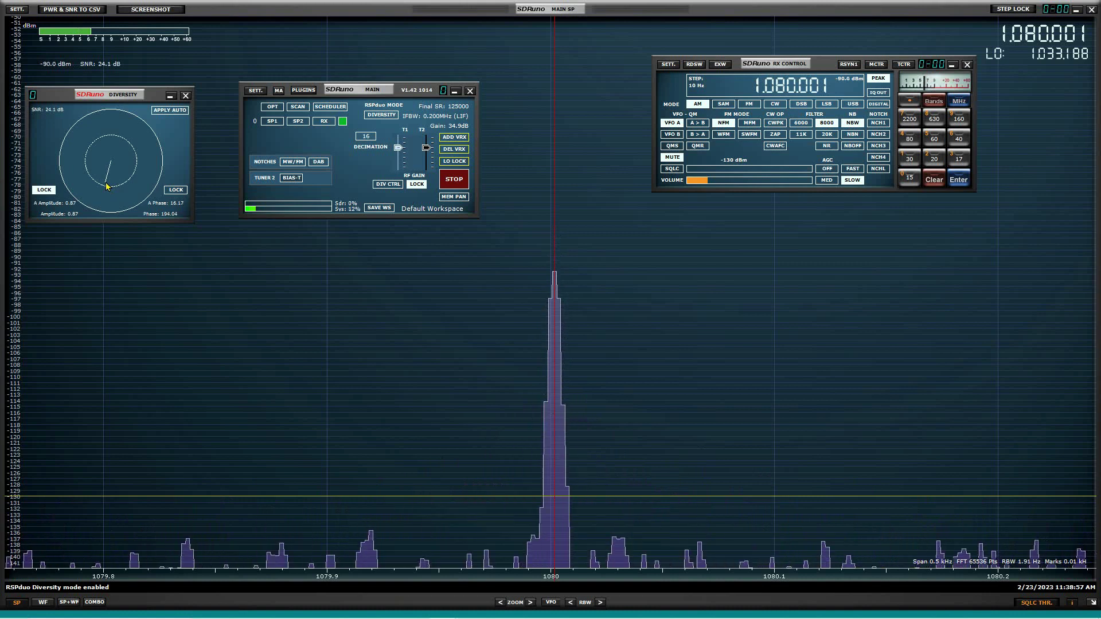
left_click_drag(105, 185, 107, 187)
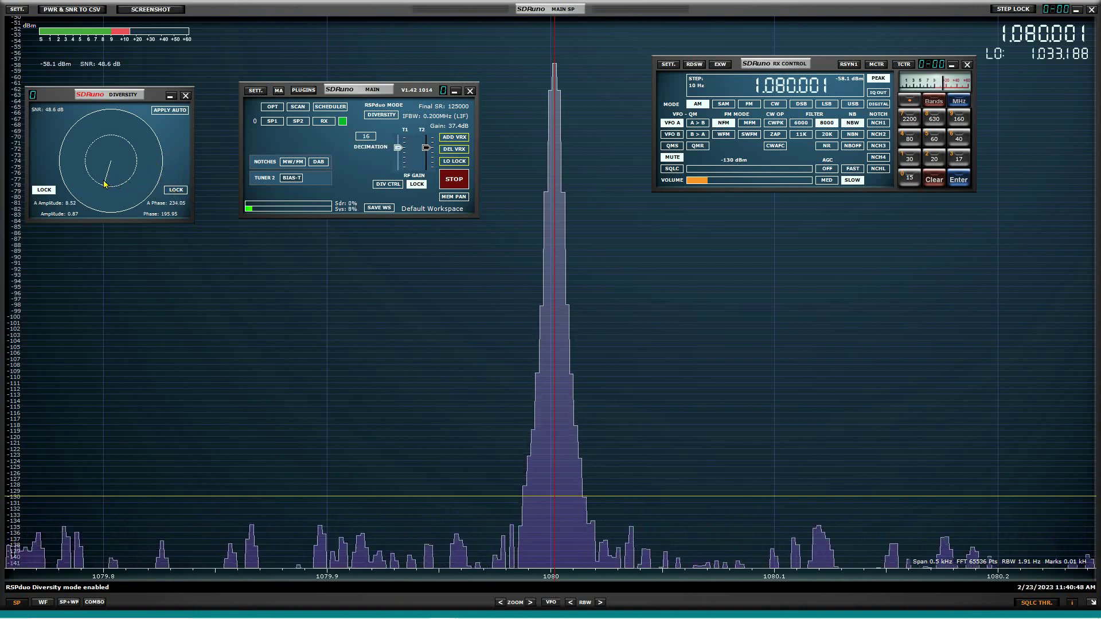
- Swing the diversity vector to amplitude 0.73, phase 53.13°, and toggle the left lock
left_click_drag(105, 183, 119, 161)
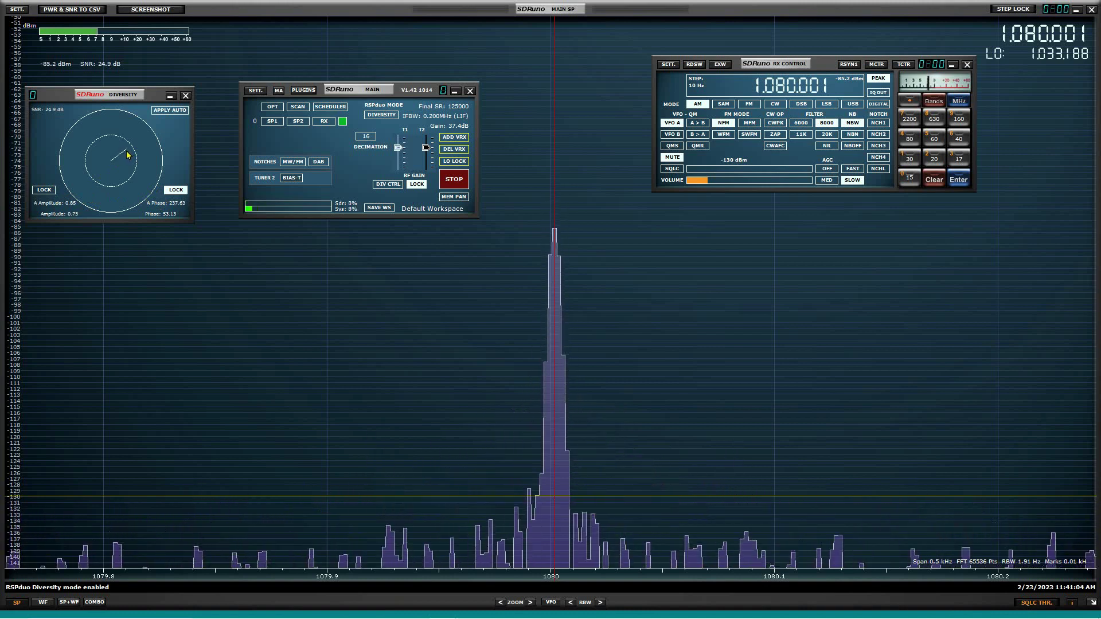
left_click(40, 191)
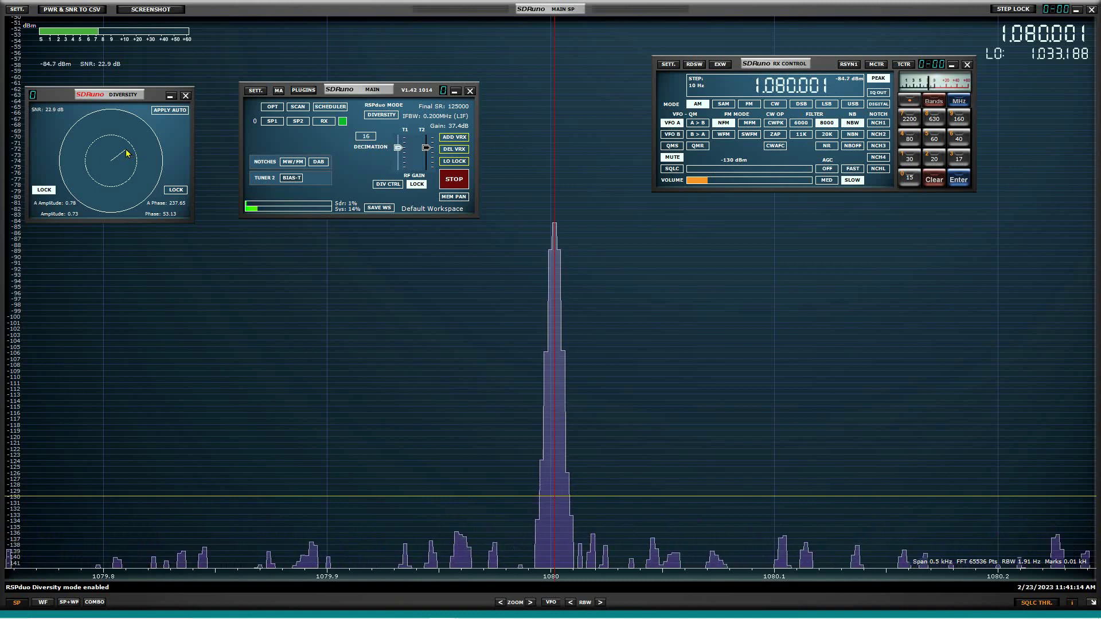
- Rotate the diversity phase from about 50° toward 57°, lifting the carrier to about -69 dBm
left_click_drag(126, 154, 131, 155)
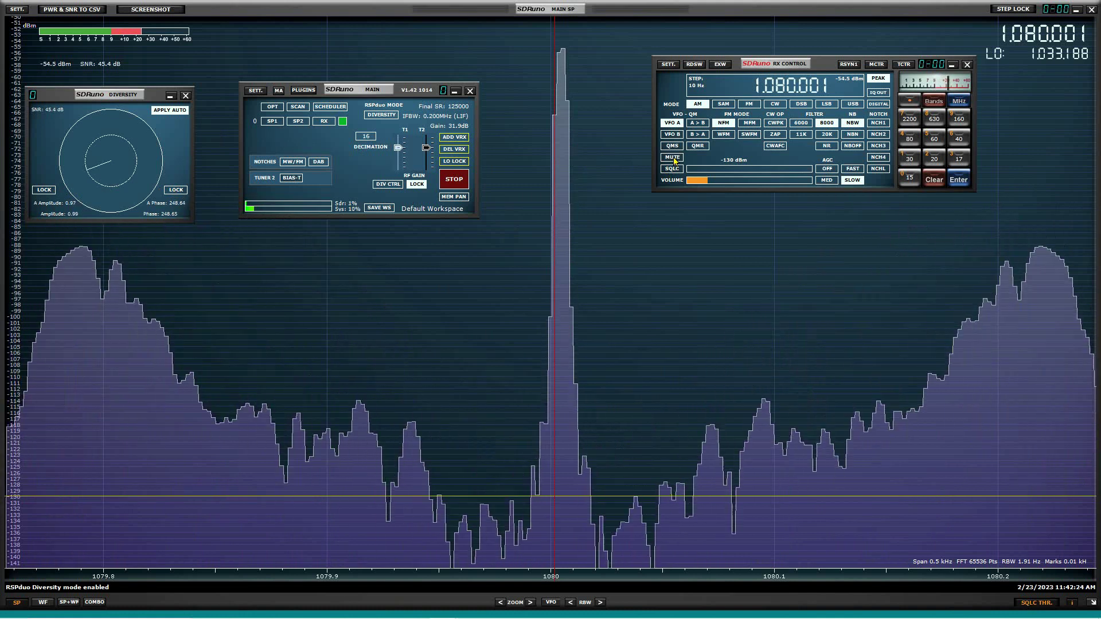
- Mute the receiver audio while the 1080 kHz station peaks near -54 dBm
left_click(675, 159)
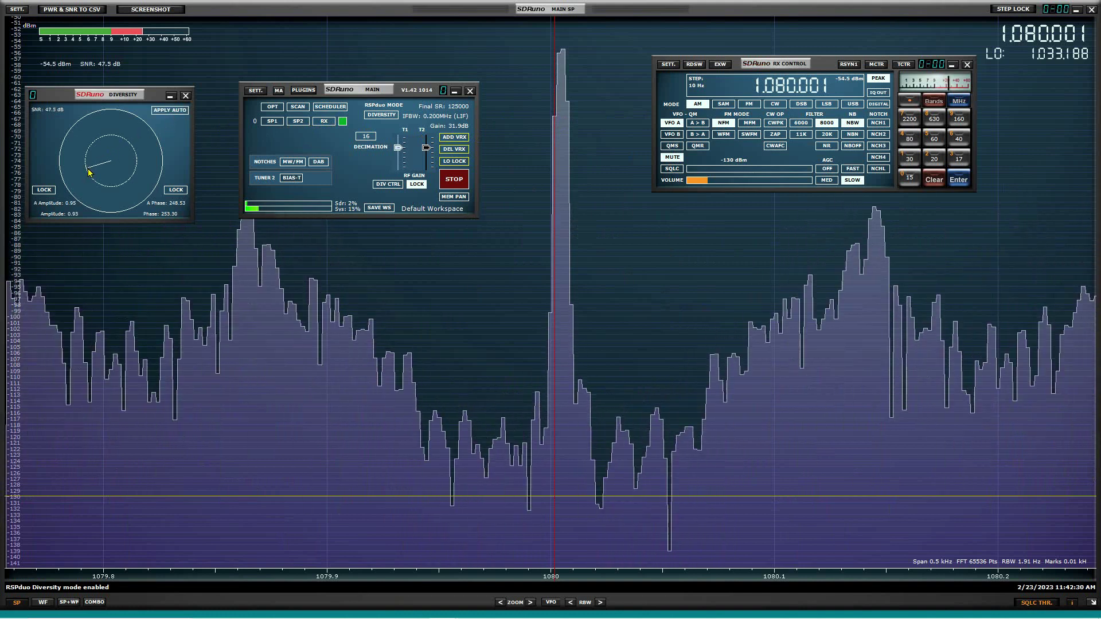
- Set the diversity amplitude to 1.00 in the polar plot
left_click_drag(90, 172, 126, 160)
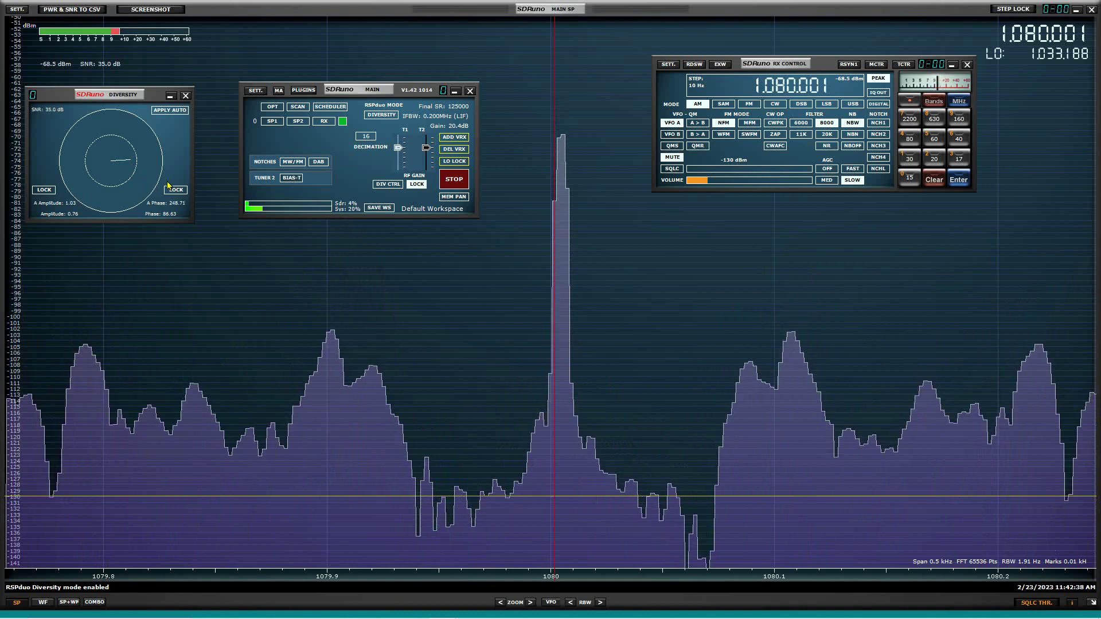
left_click(134, 164)
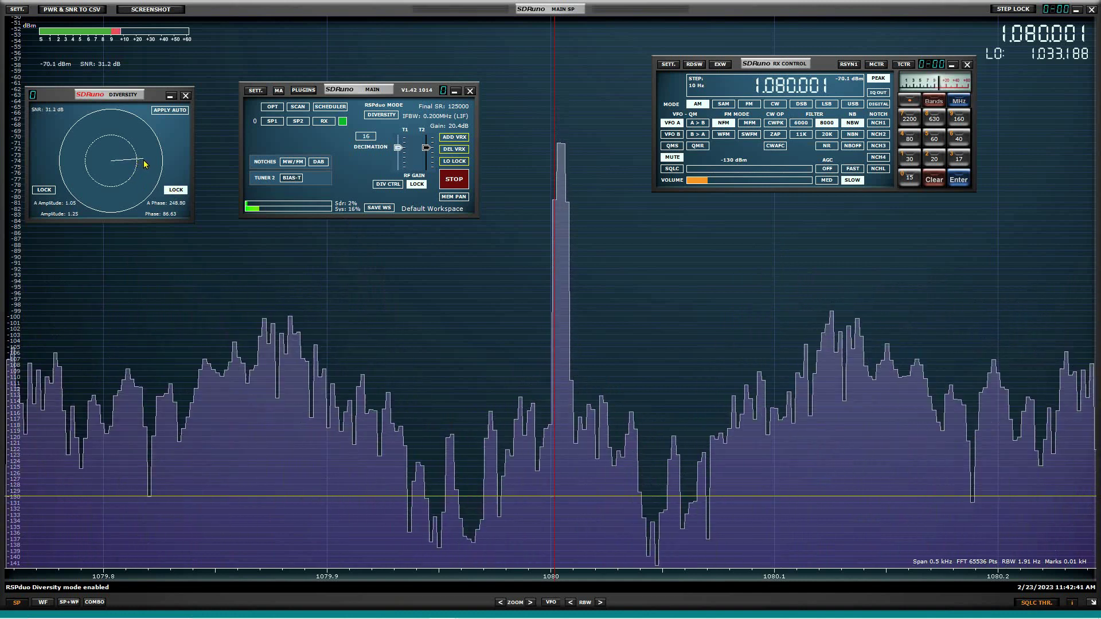
left_click(134, 164)
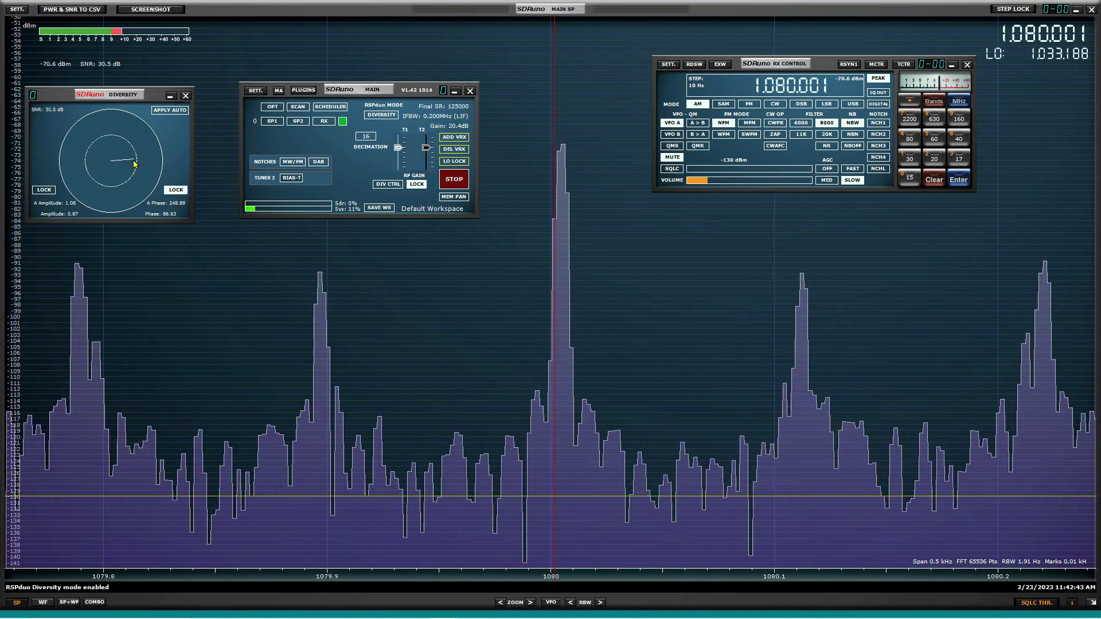
left_click(138, 164)
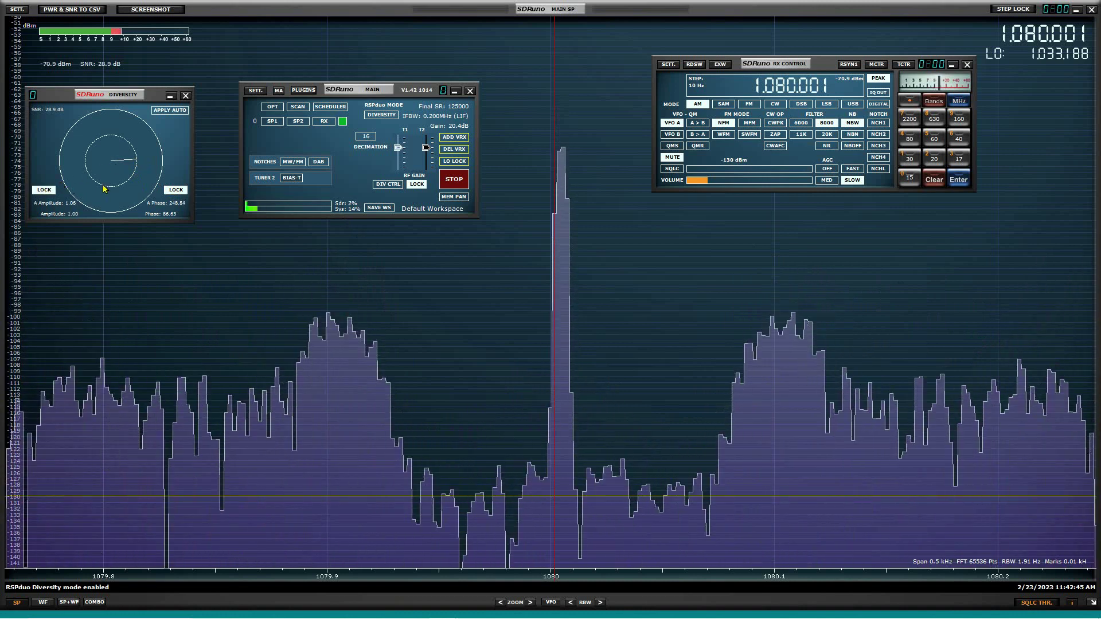
- Rotate the diversity phase from about 85° to about 67° to deepen the 1080 kHz null
left_click(137, 164)
left_click(137, 160)
left_click(136, 158)
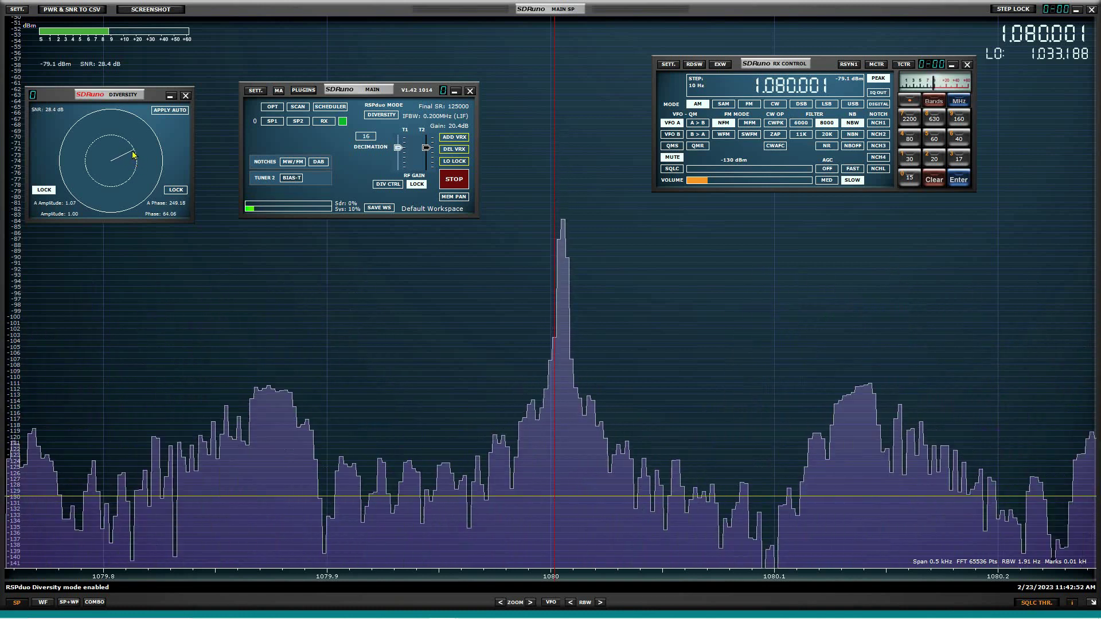
left_click(136, 157)
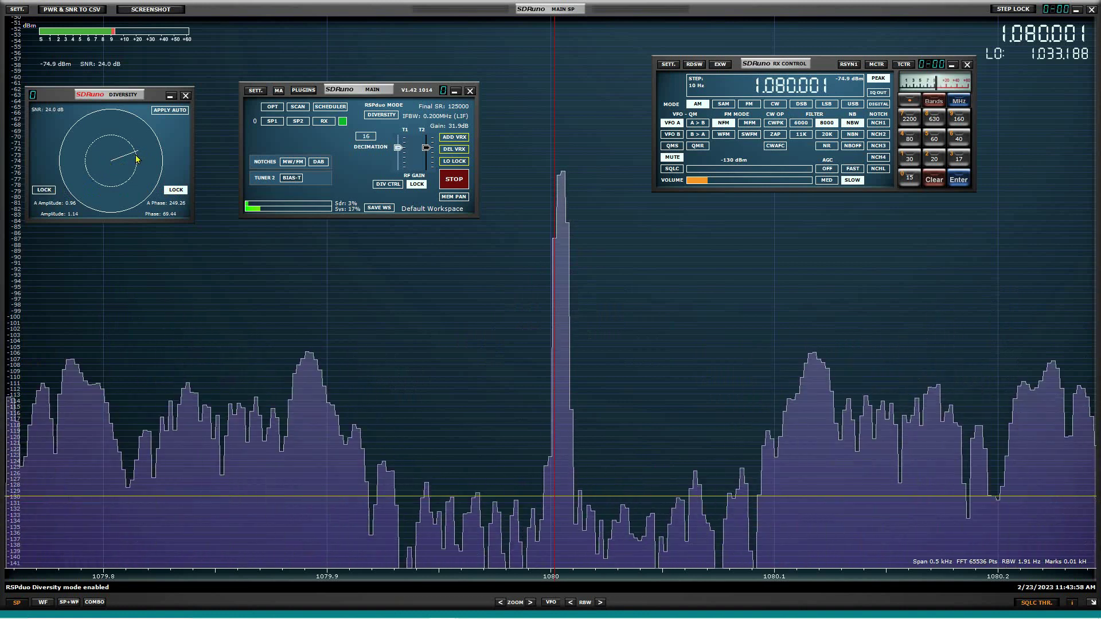
- Pull the diversity vector tip slightly inward to trim the amplitude
left_click_drag(136, 157, 133, 157)
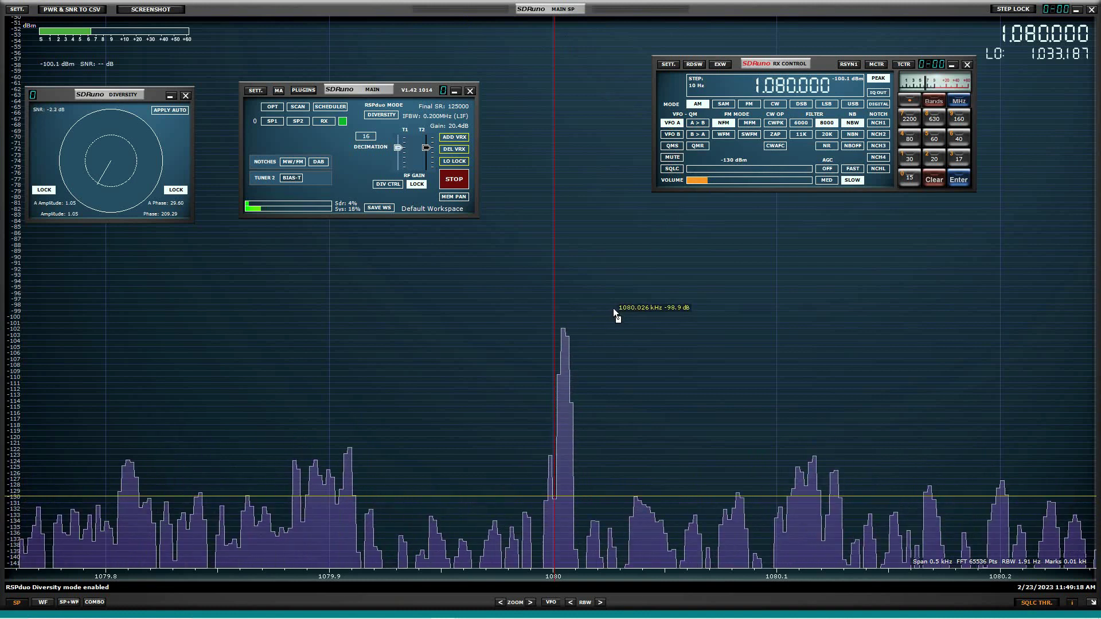
- Drop the RX Control volume to near its minimum
left_click(694, 181)
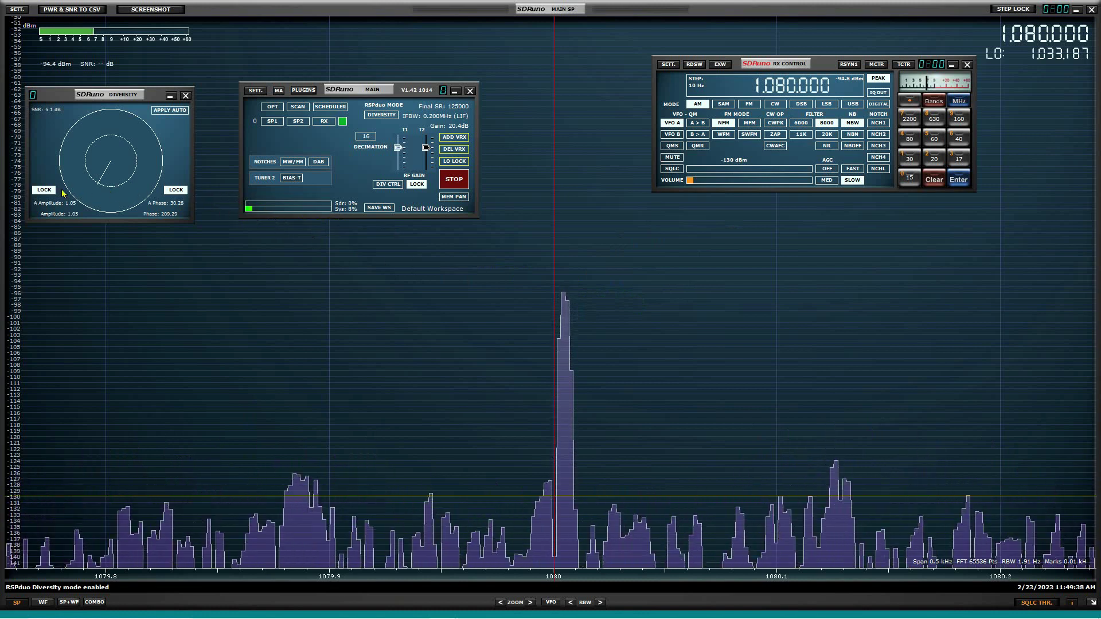
- With phase locked, raise the diversity amplitude to 1.15, then release the phase lock
left_click(40, 191)
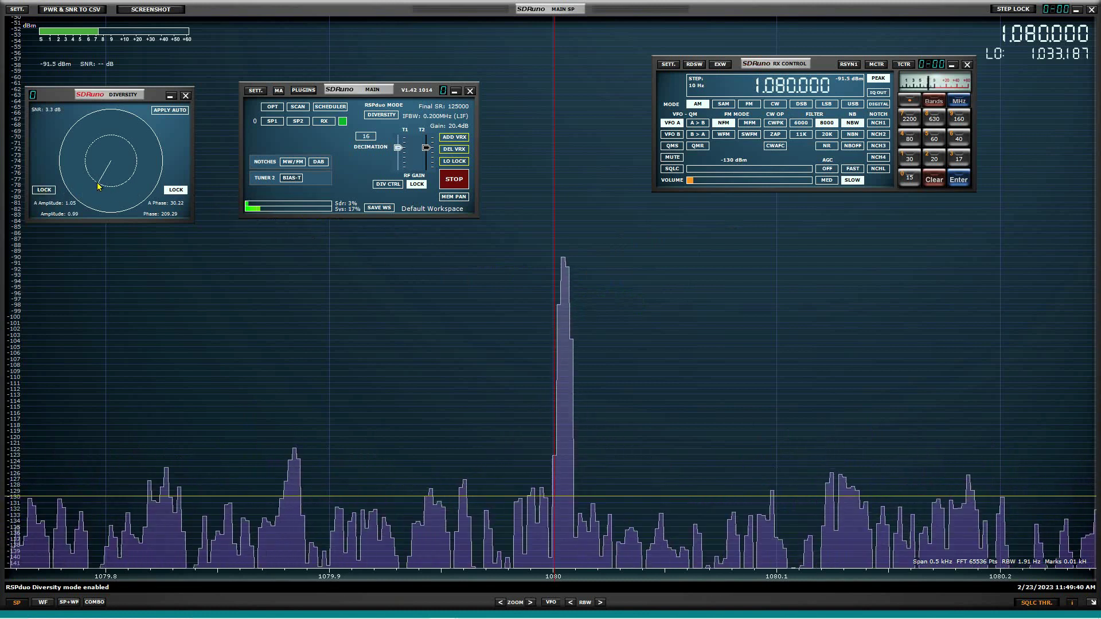
left_click_drag(97, 186, 99, 190)
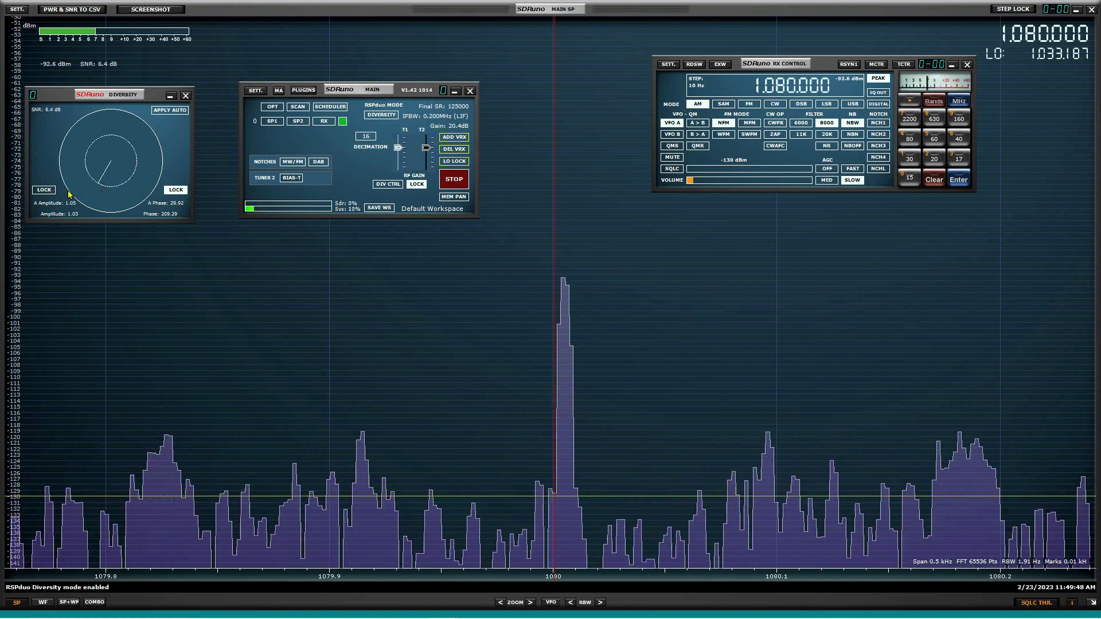
left_click(172, 191)
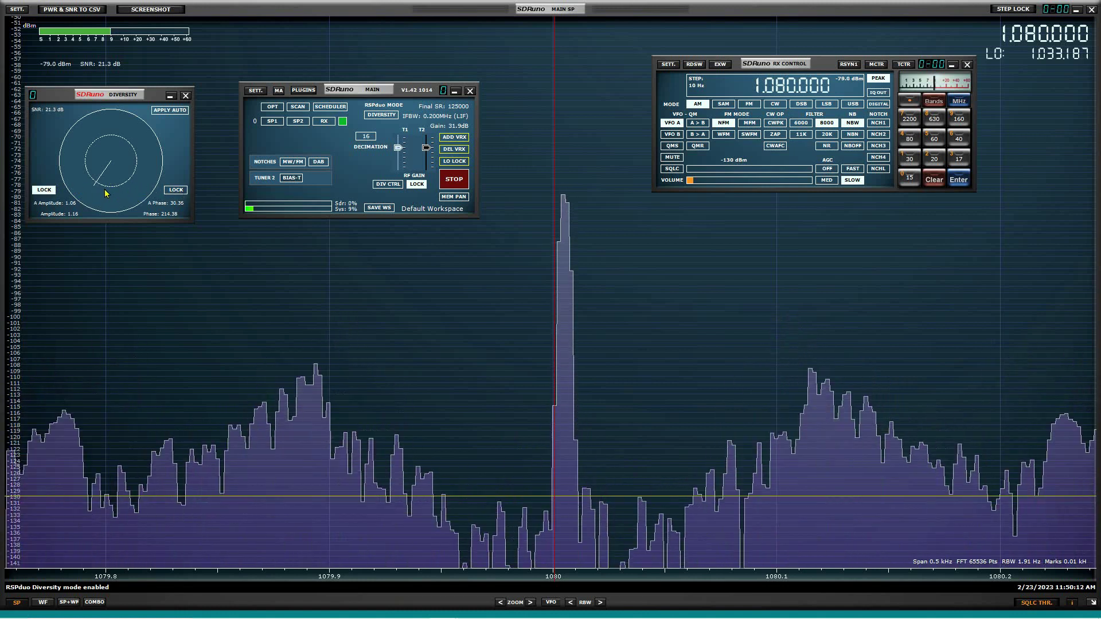
- Rotate the diversity phase to about 208°, leaving the station near -80 dBm
left_click_drag(113, 196, 96, 192)
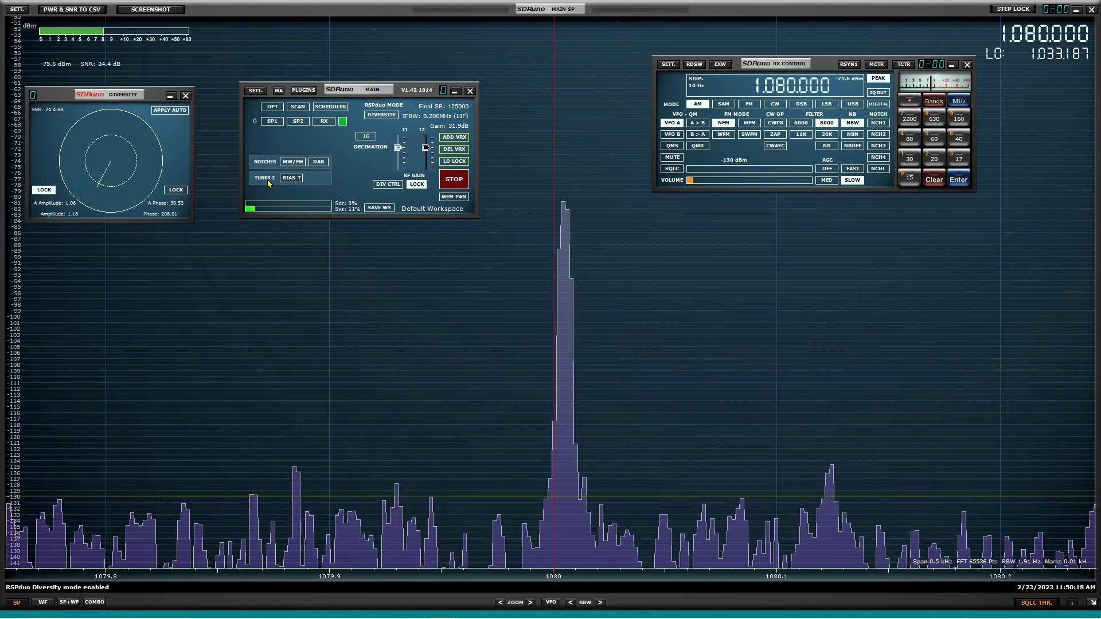
- Mute the receiver audio
left_click(667, 158)
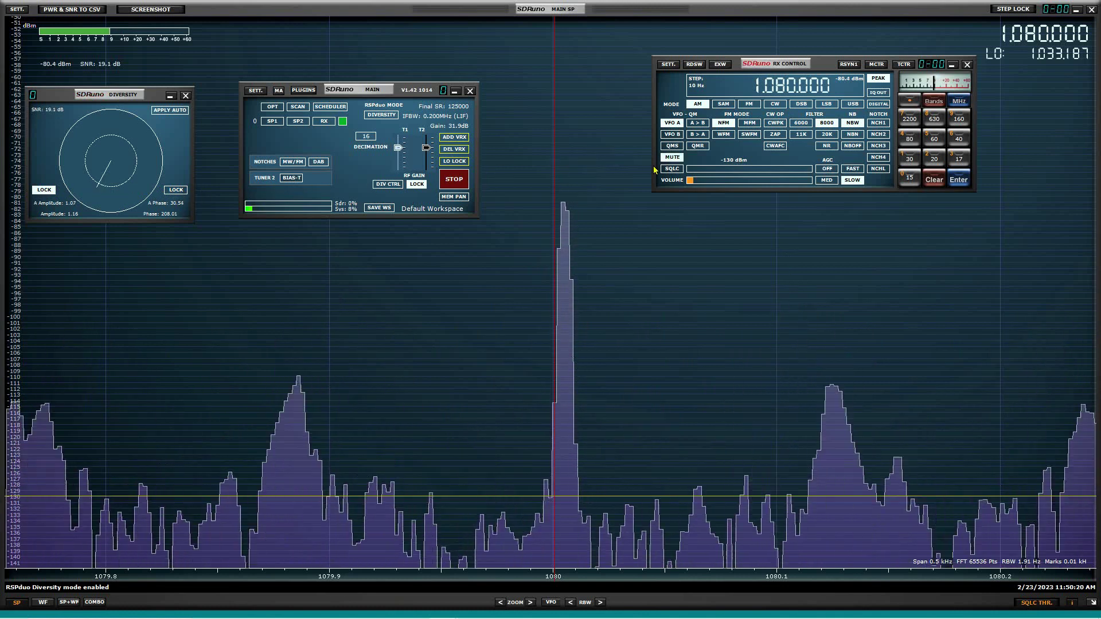